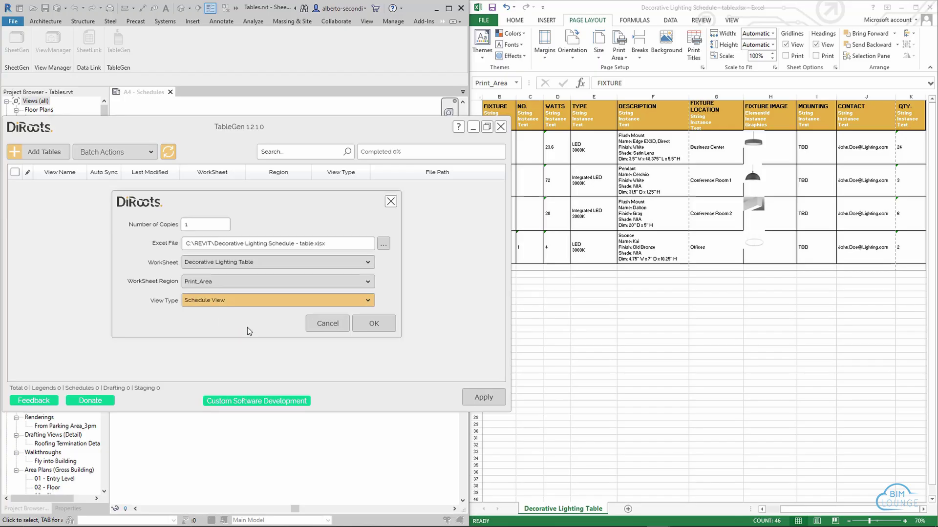
Generate the Decorative Lighting Table schedule from TableGen, review it, and return to the A4 - Schedules sheet
click(374, 323)
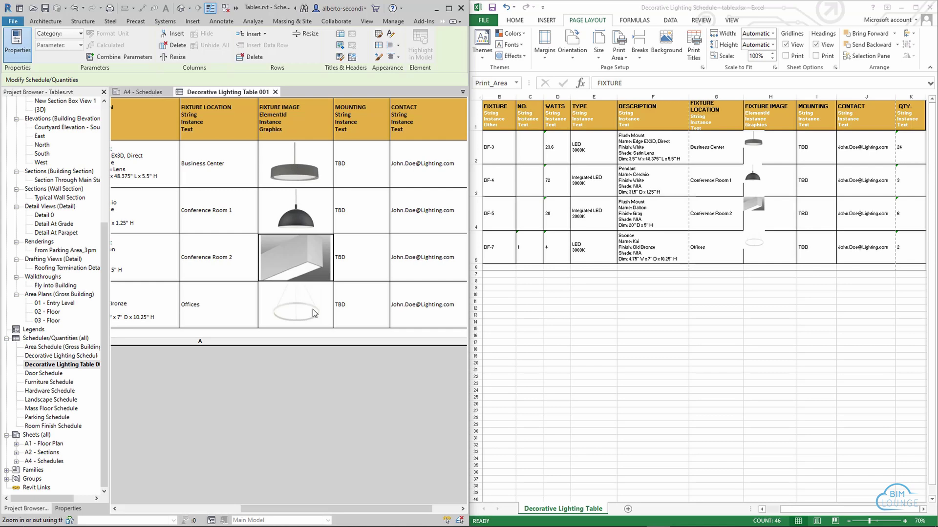
drag(383, 509, 412, 508)
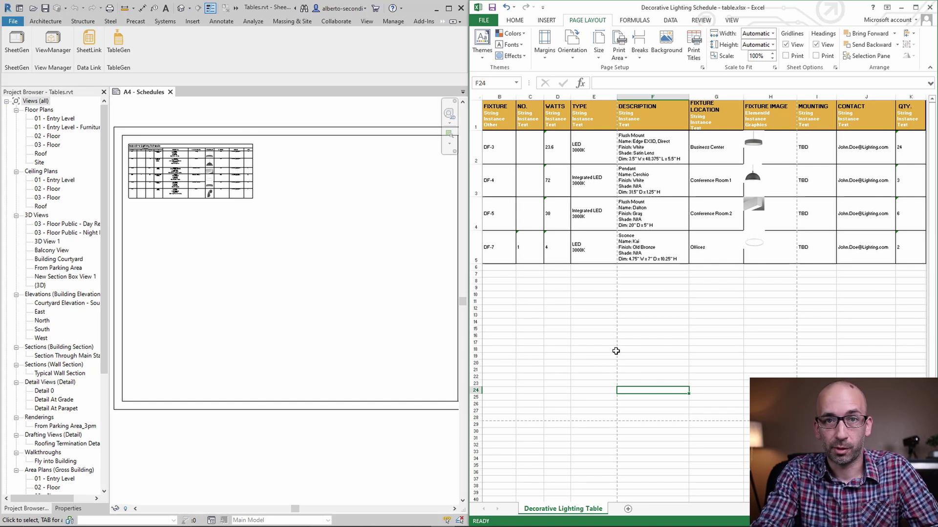
click(667, 342)
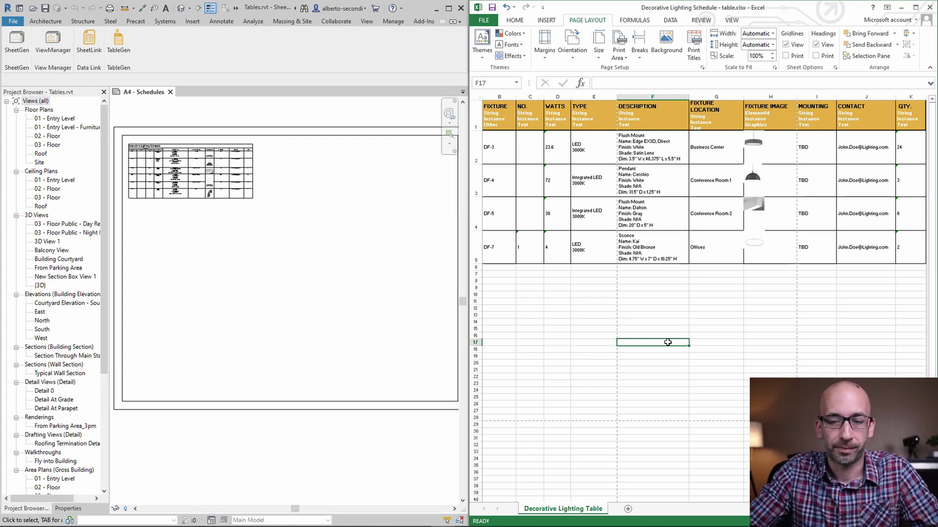
click(680, 321)
click(242, 255)
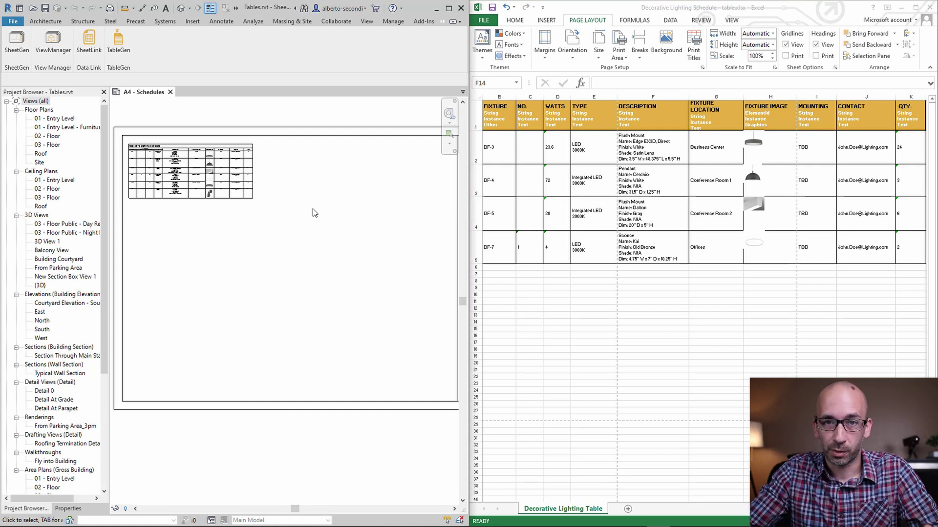
click(123, 53)
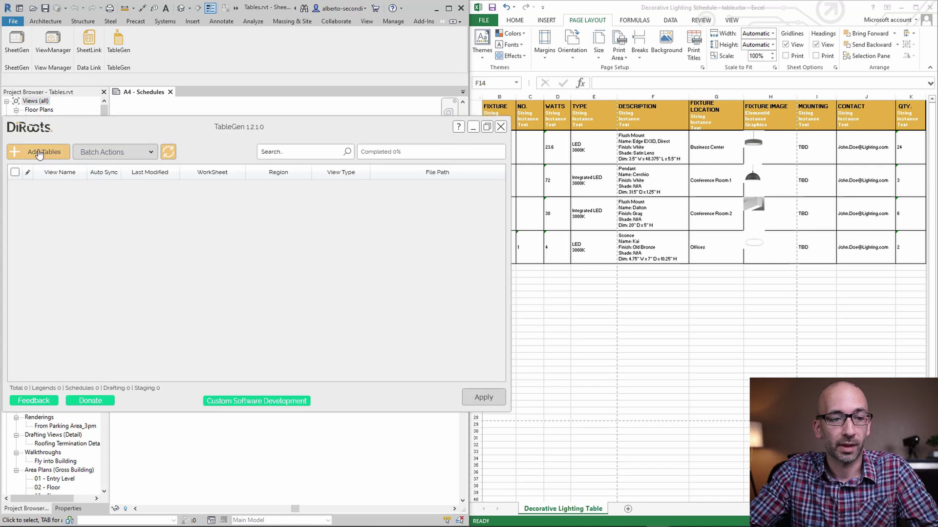
Start a table import from 'Decorative Lighting Schedule - table.xlsx', check its empty worksheet regions, then cancel
click(40, 157)
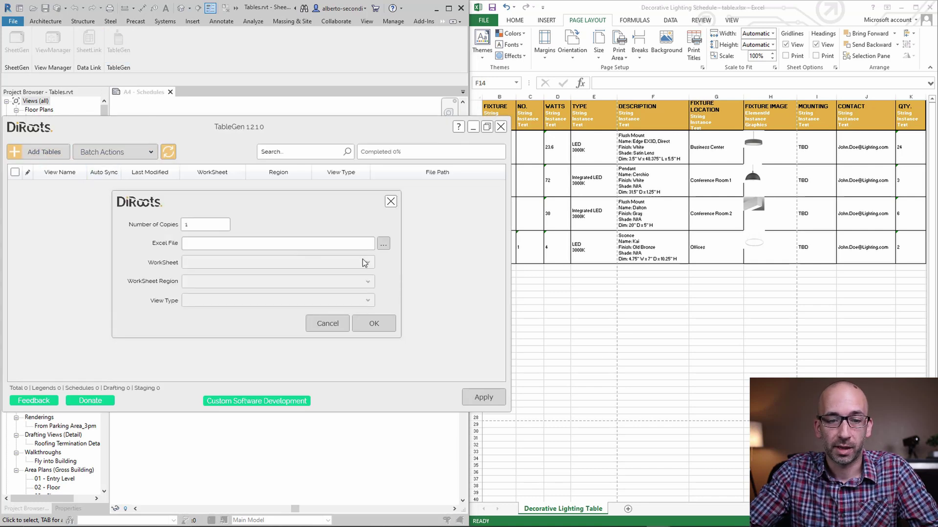
click(384, 244)
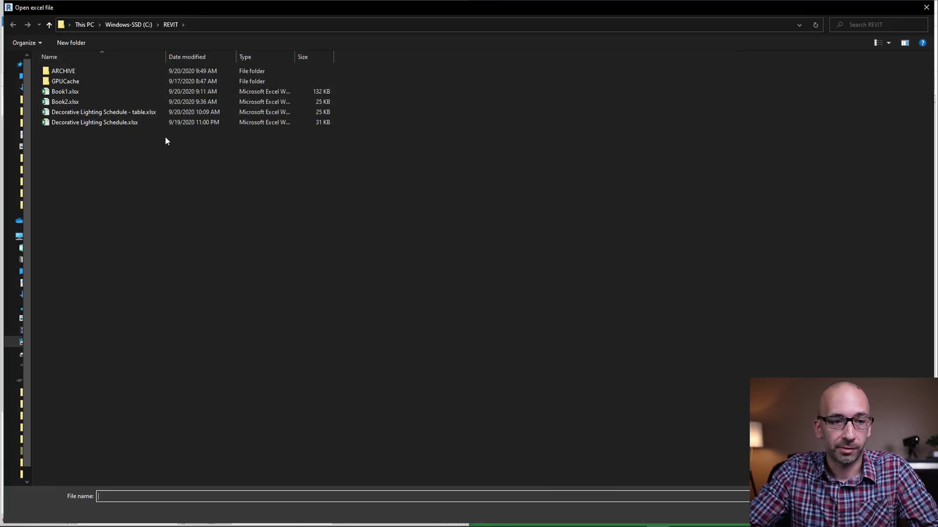
double_click(127, 114)
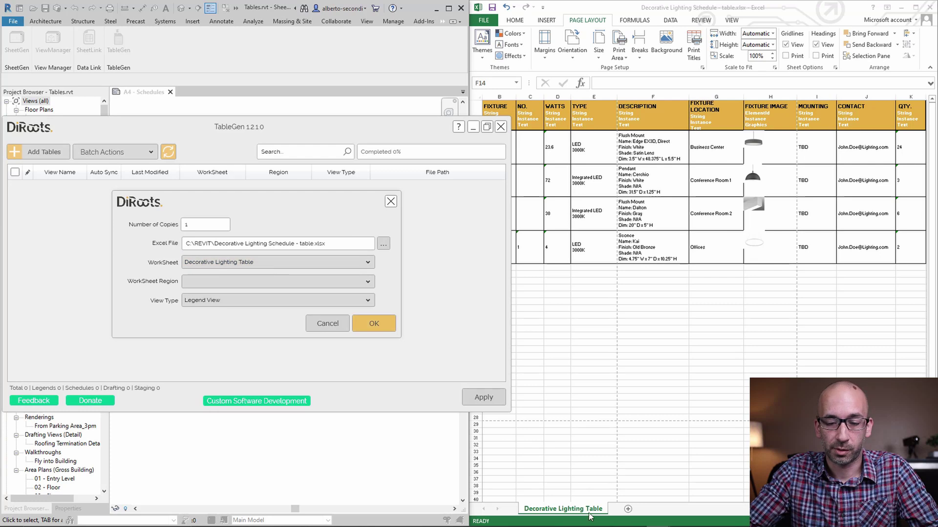
click(258, 281)
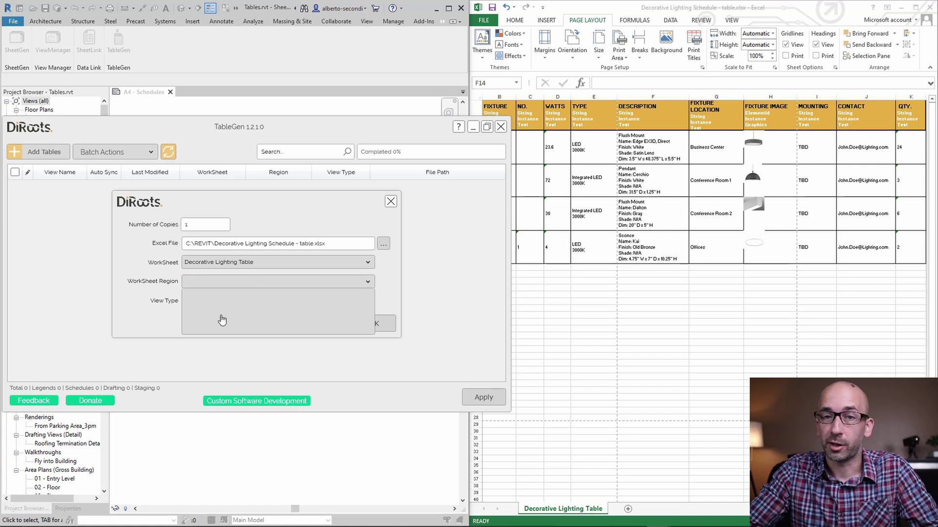
click(151, 309)
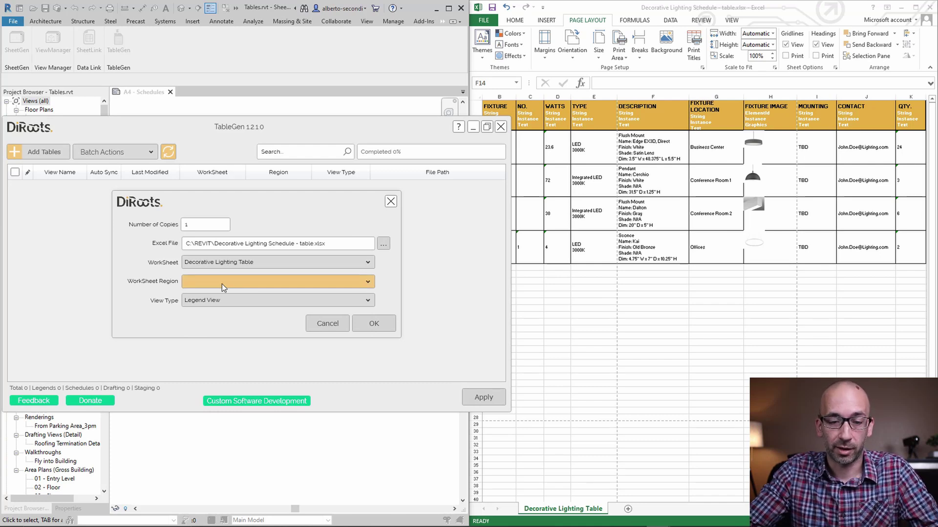
click(325, 324)
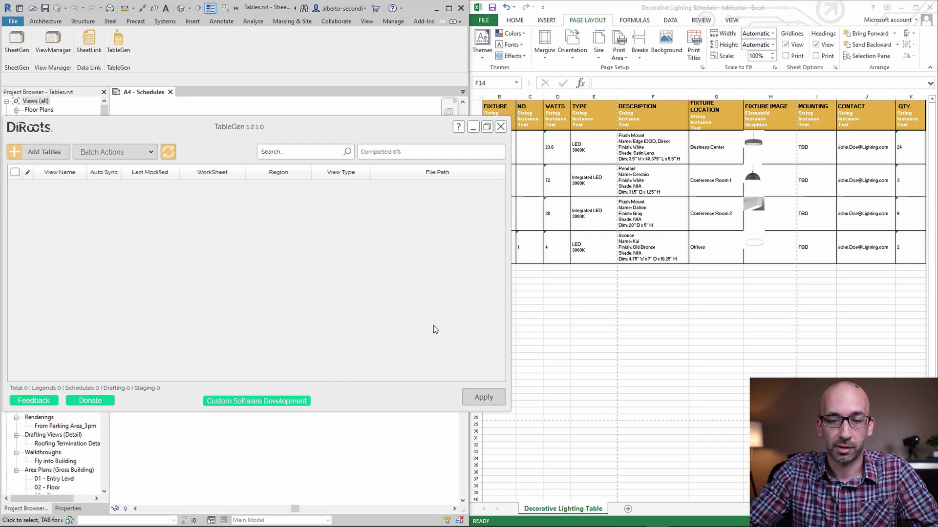
Set B1:K6 of the lighting table as the Excel print area and save the workbook
click(592, 319)
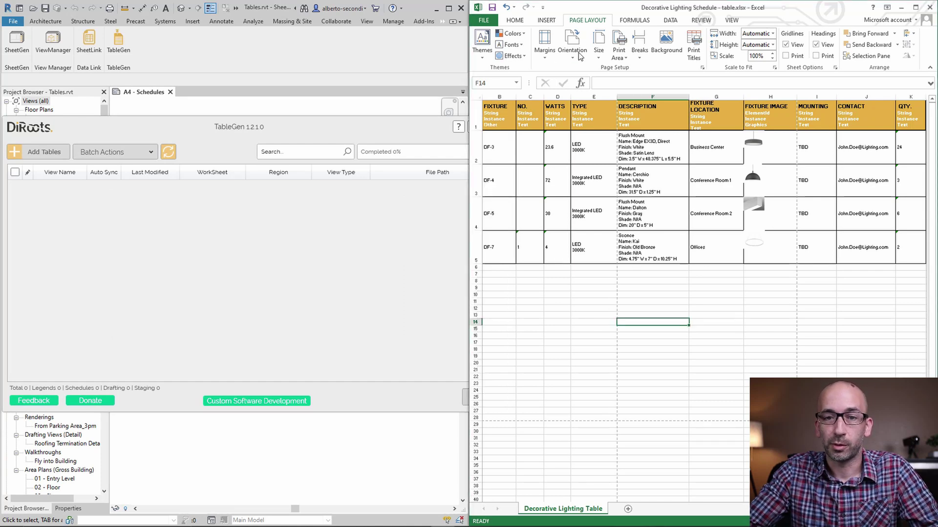
click(505, 124)
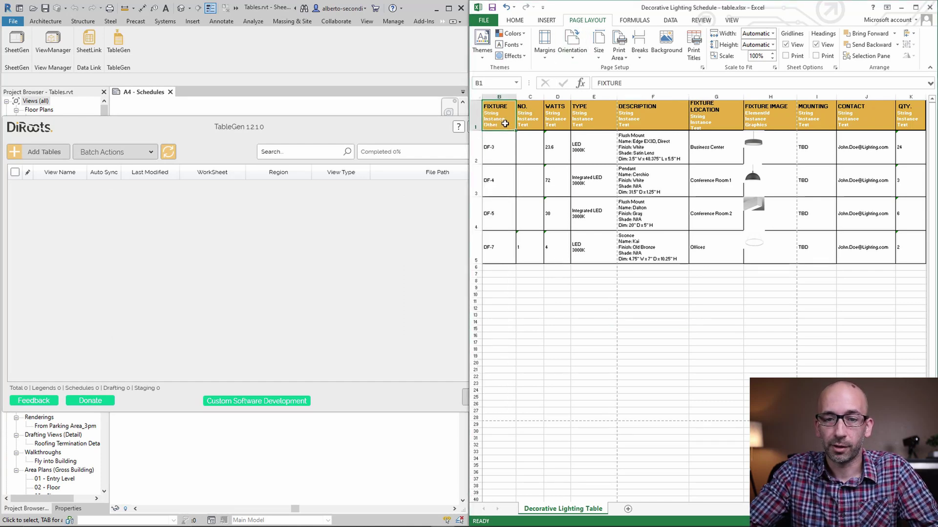
drag(505, 113, 916, 253)
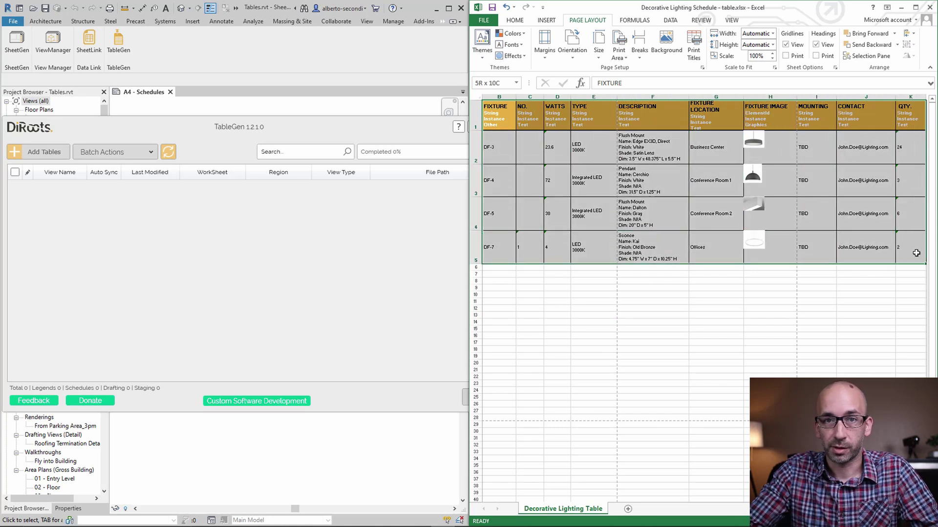
drag(916, 253, 917, 266)
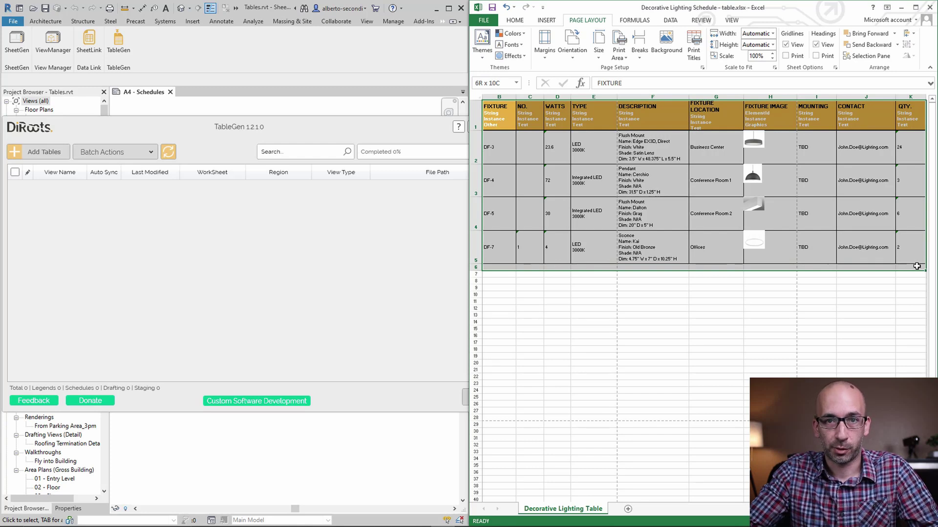
drag(916, 266, 916, 266)
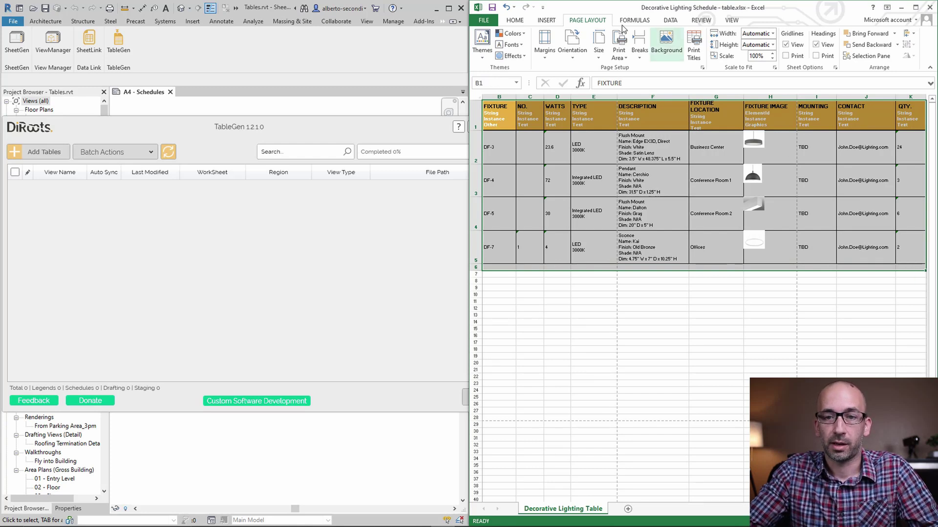
click(619, 54)
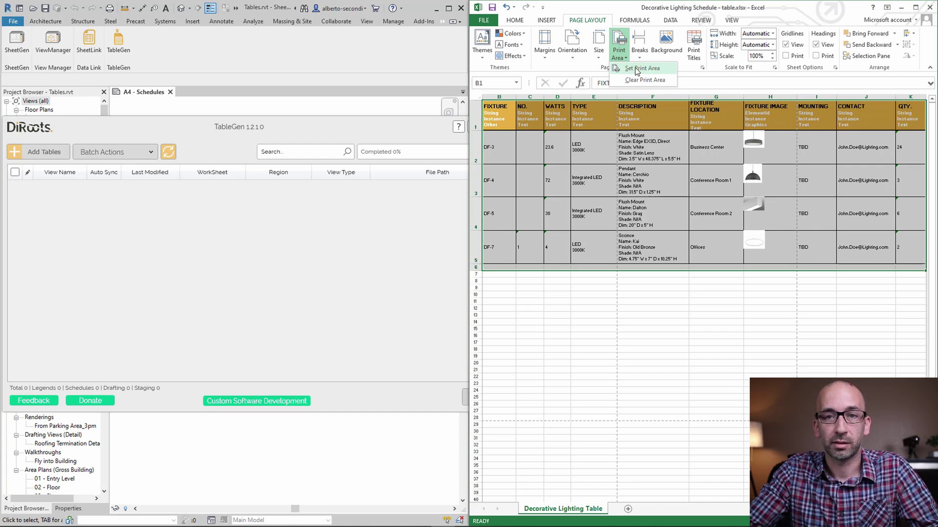
click(637, 68)
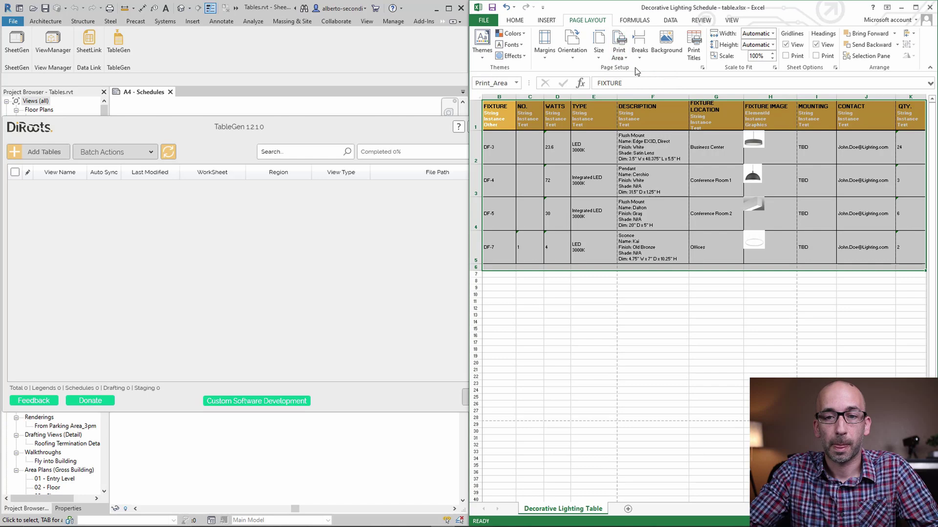
click(492, 8)
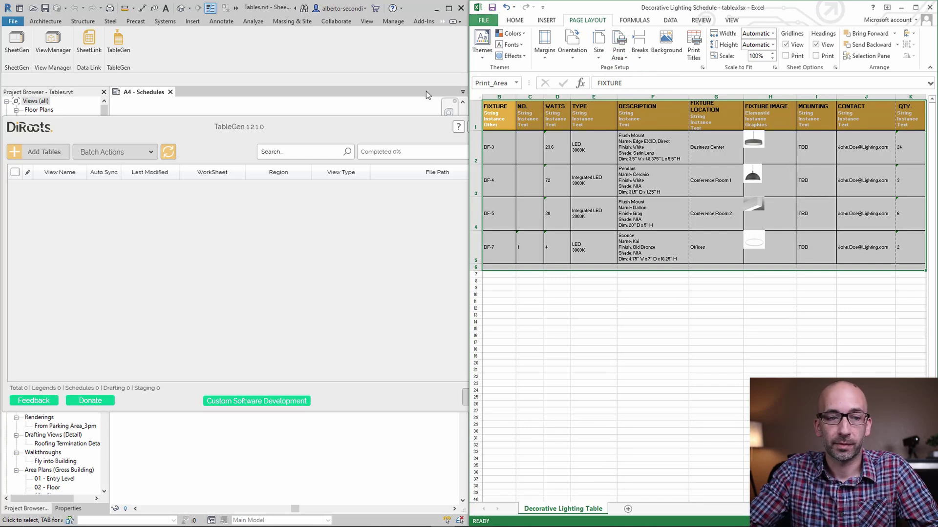
Add a TableGen table from 'Decorative Lighting Schedule - table.xlsx' with Schedule View as output
click(39, 154)
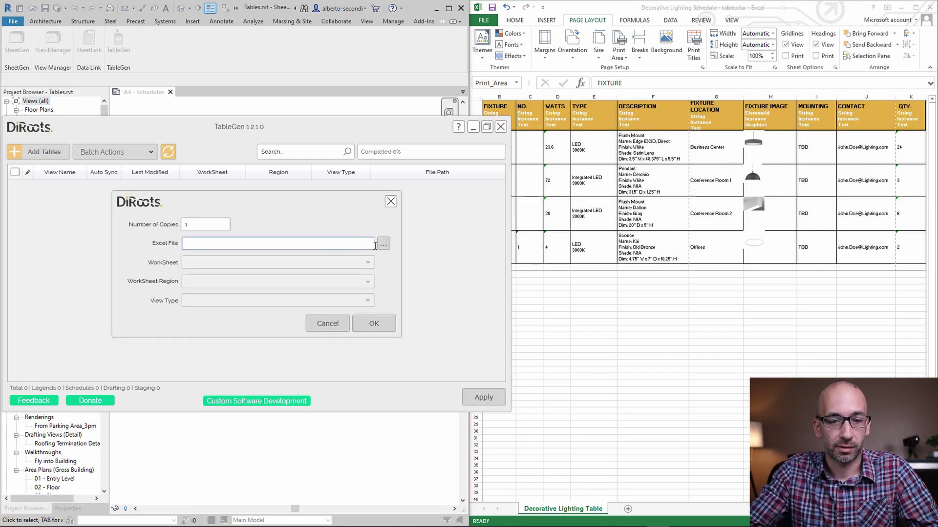
click(383, 244)
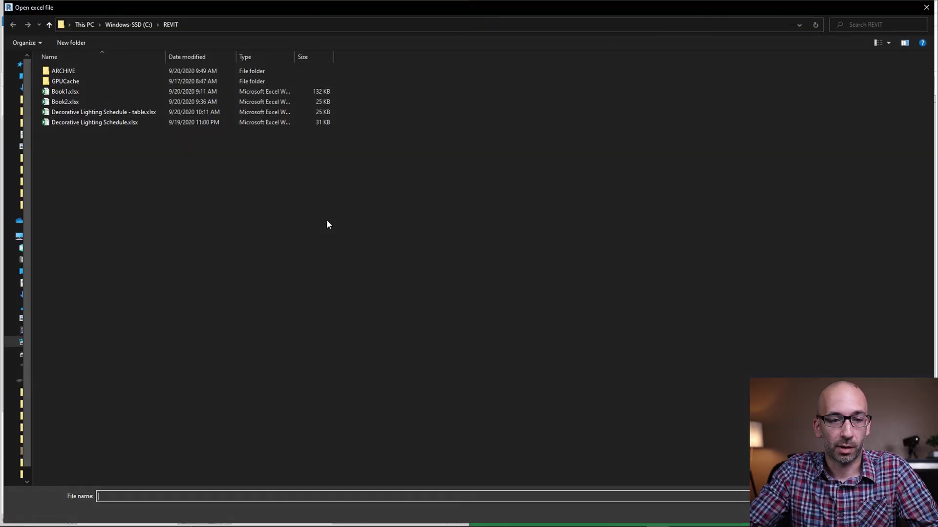
double_click(139, 109)
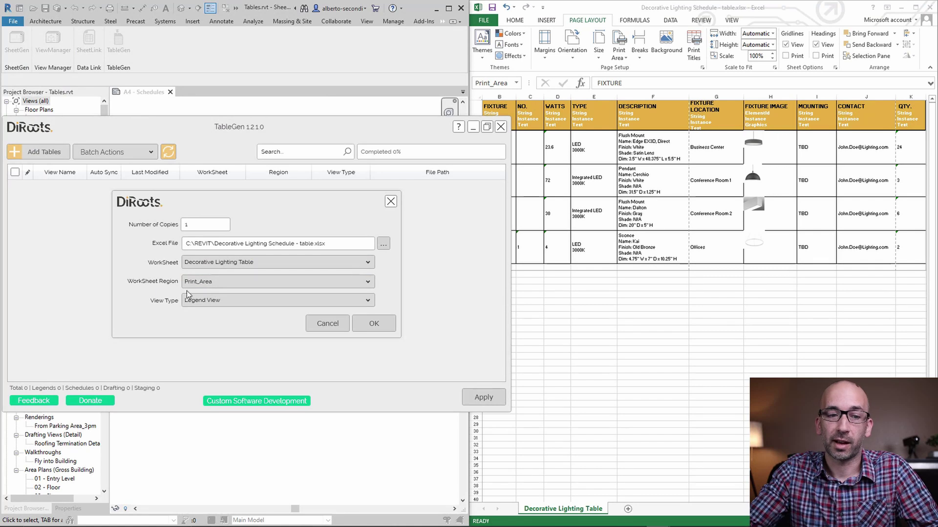
click(233, 301)
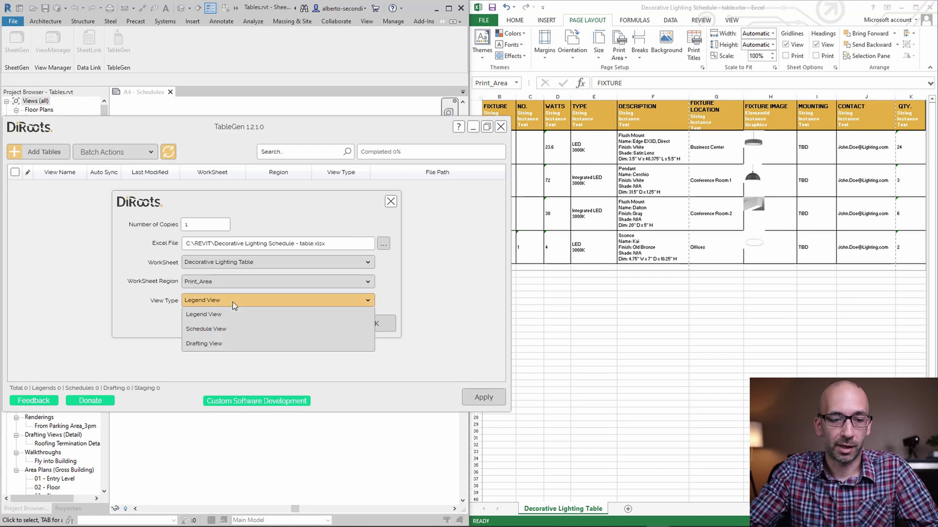
click(220, 329)
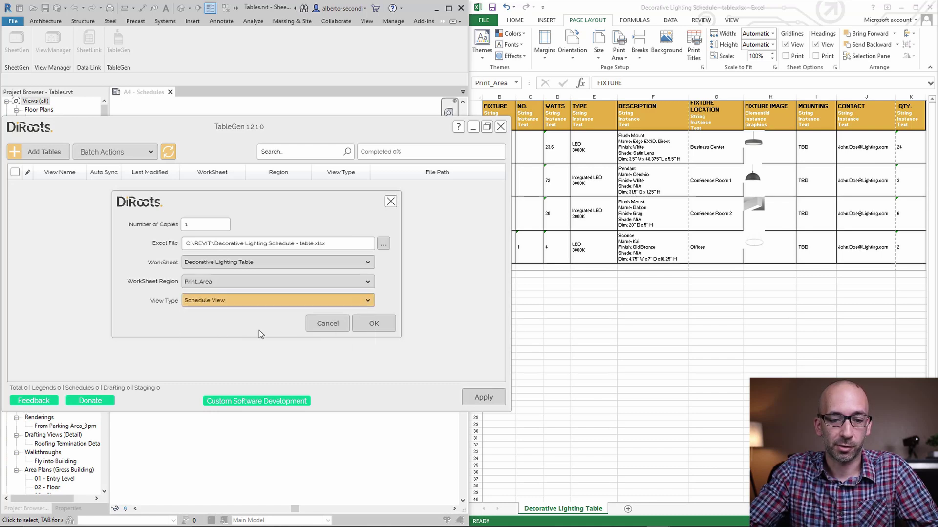
click(374, 325)
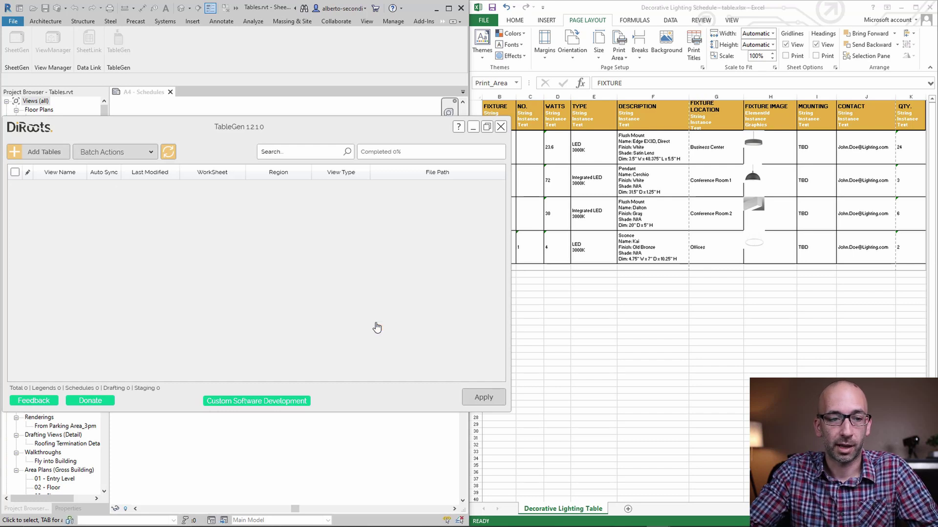
Generate the schedule in the Revit project and close TableGen
click(482, 398)
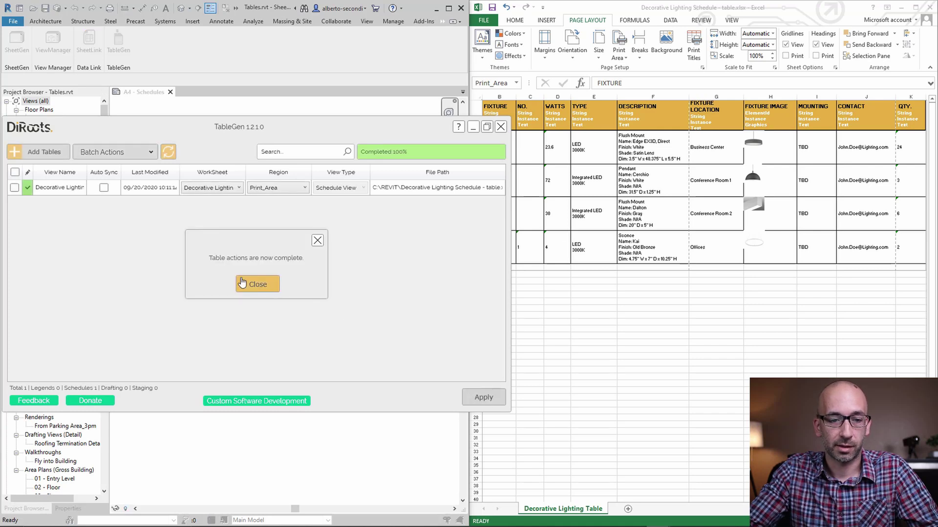
click(246, 284)
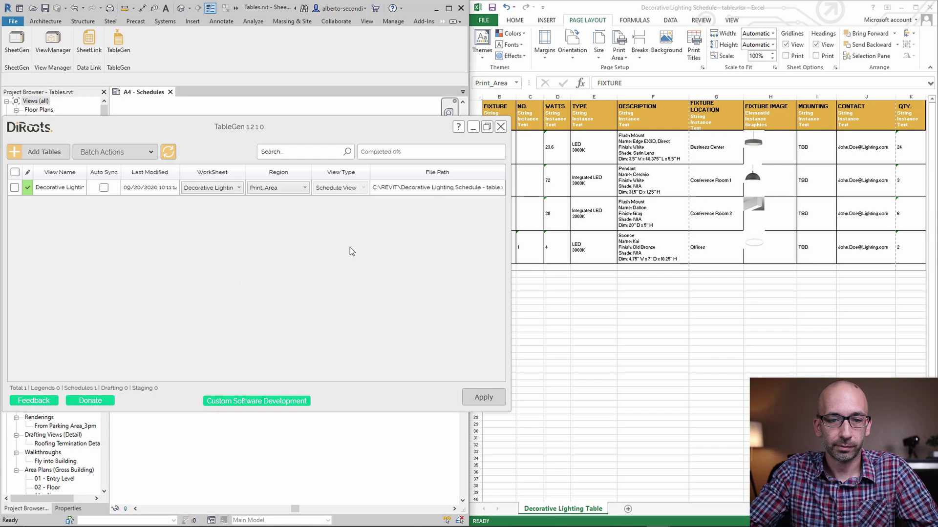
click(501, 126)
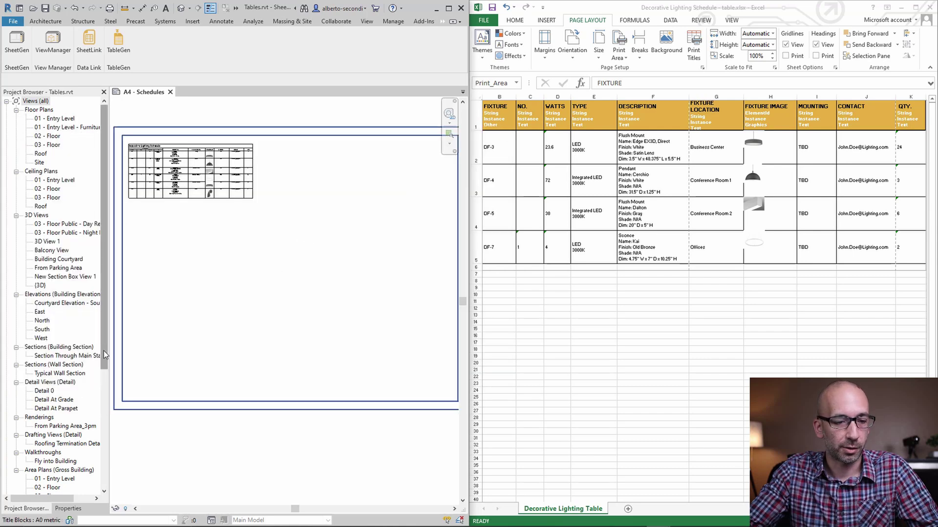
scroll(95, 447, down, 5)
Place Decorative Lighting Table 001 from the Project Browser onto the A4 - Schedules sheet
scroll(95, 447, down, 2)
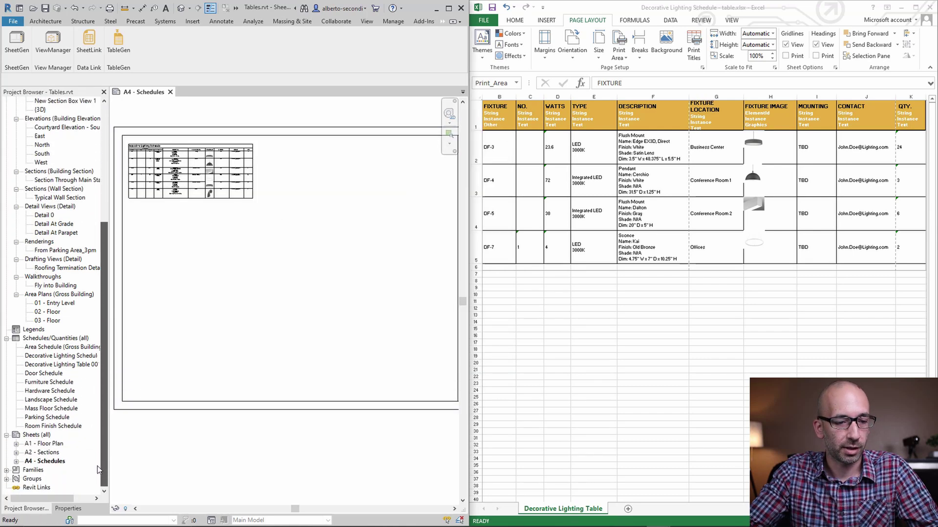
click(30, 365)
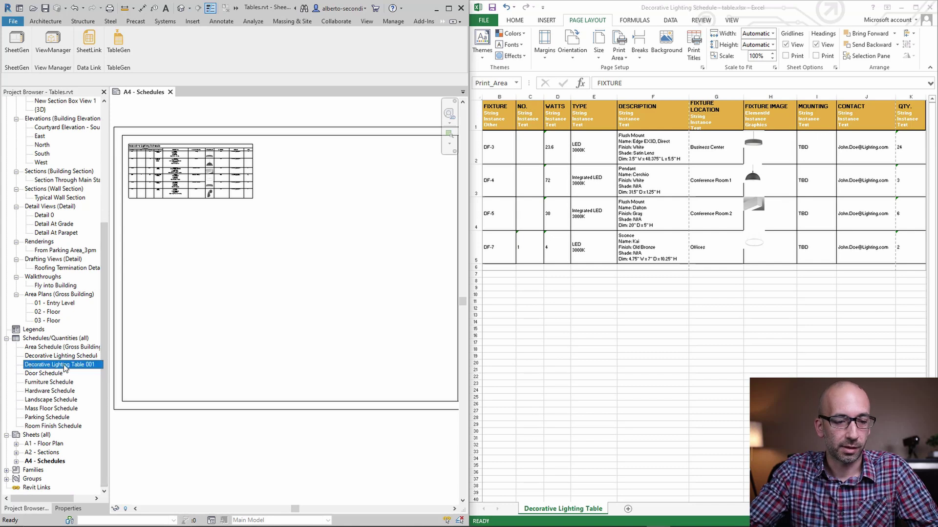
drag(74, 369, 213, 329)
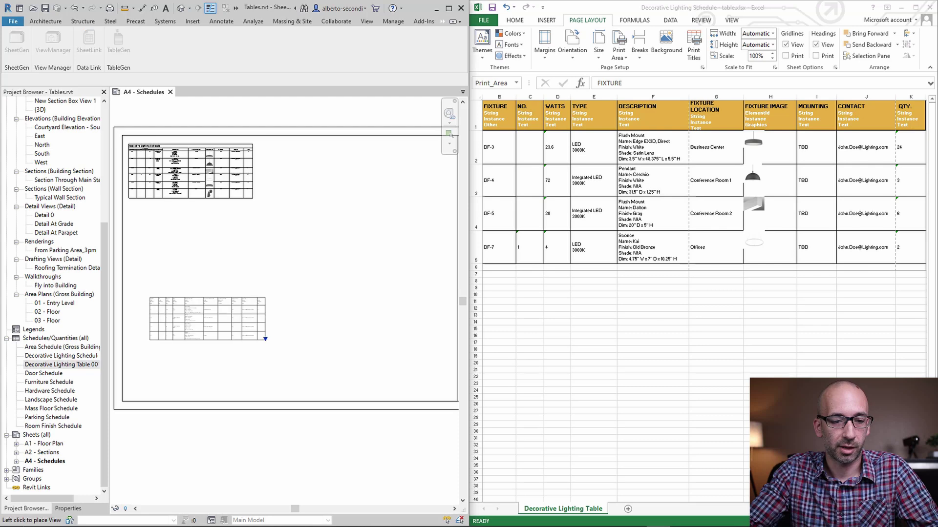
click(209, 326)
scroll(200, 349, up, 3)
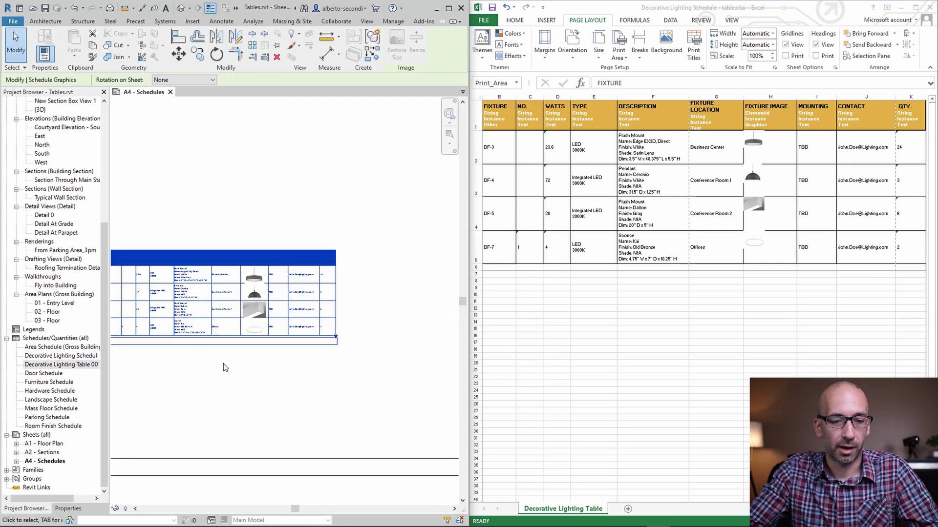
middle_drag(224, 367, 325, 379)
click(308, 374)
scroll(320, 398, up, 4)
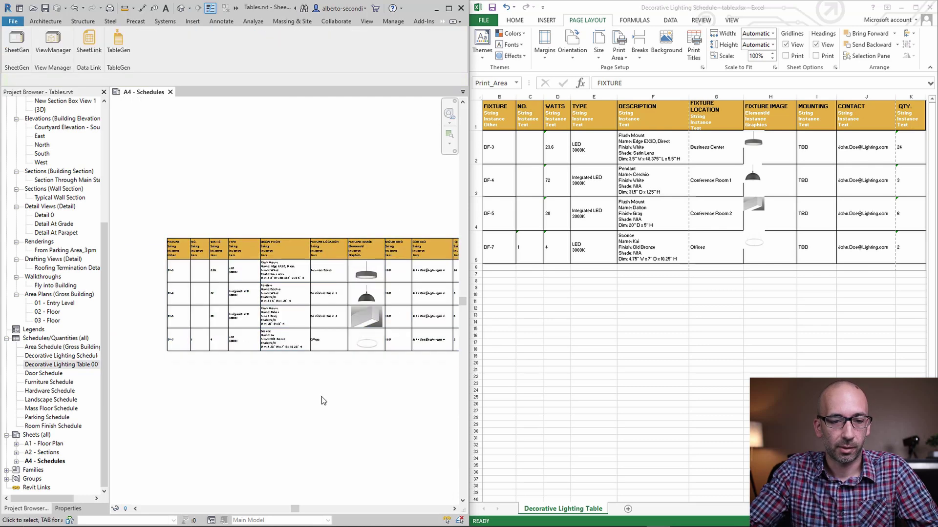
scroll(141, 309, up, 2)
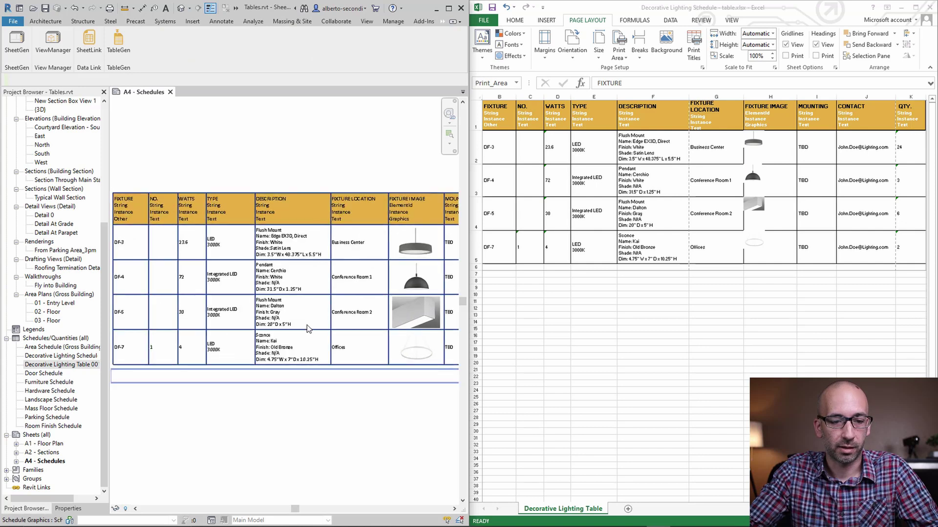
scroll(324, 388, down, 1)
middle_drag(327, 392, 234, 399)
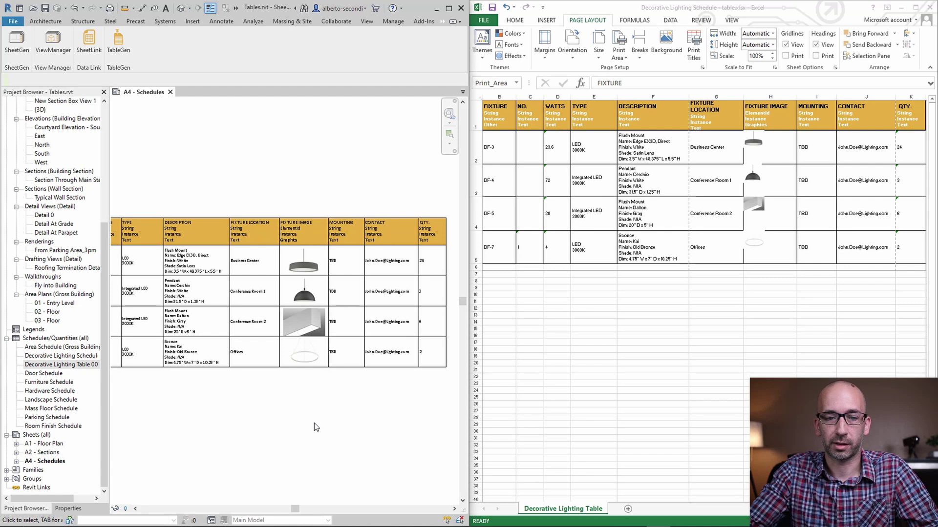
Open the Decorative Lighting Table 001 schedule view from its placement on the sheet
ctrl+scroll(313, 388, down, 1)
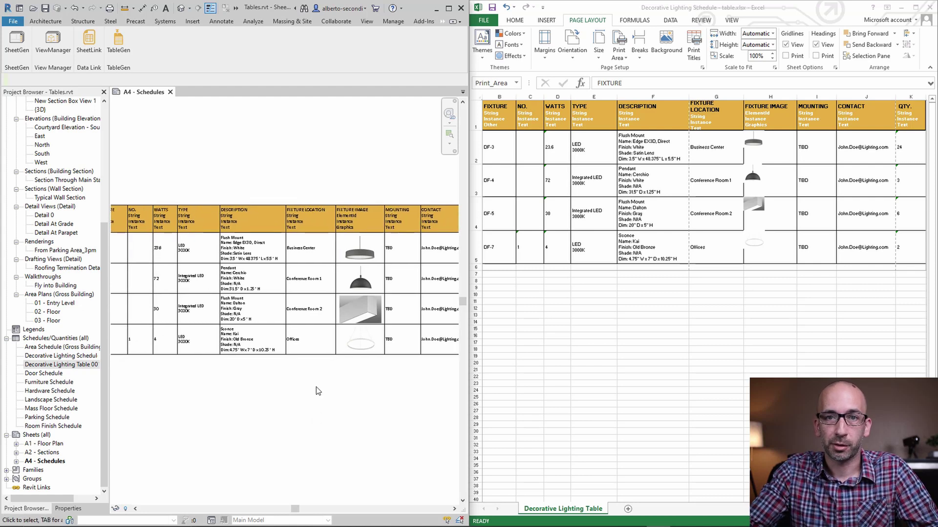
shift+scroll(315, 386, left, 3)
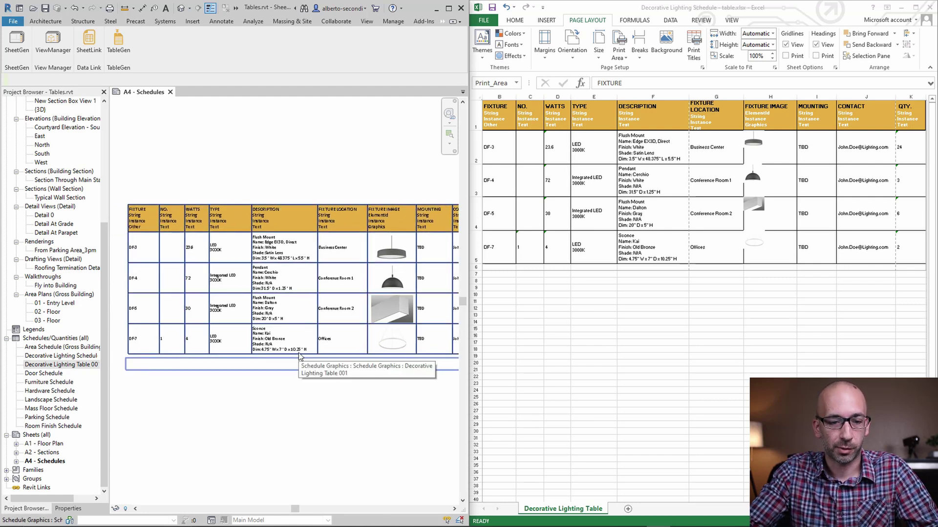
click(184, 358)
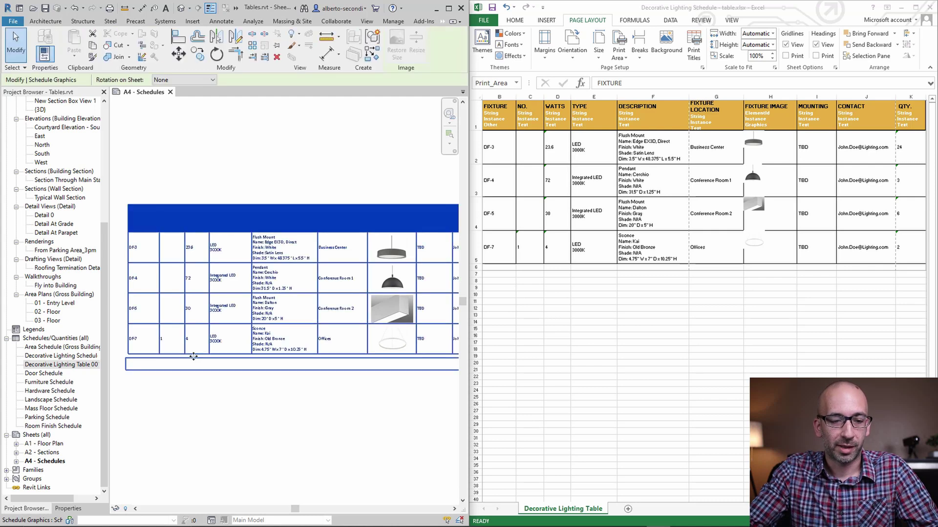
double_click(195, 358)
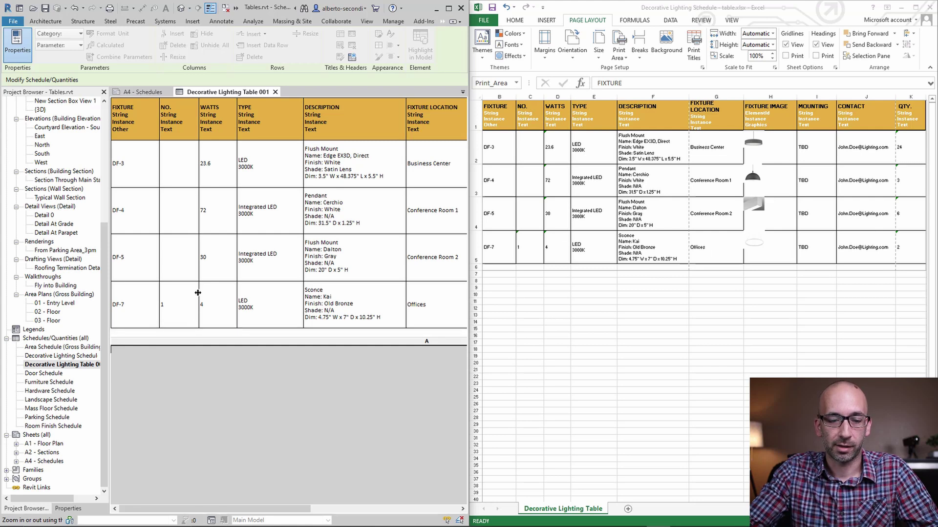
drag(197, 293, 199, 294)
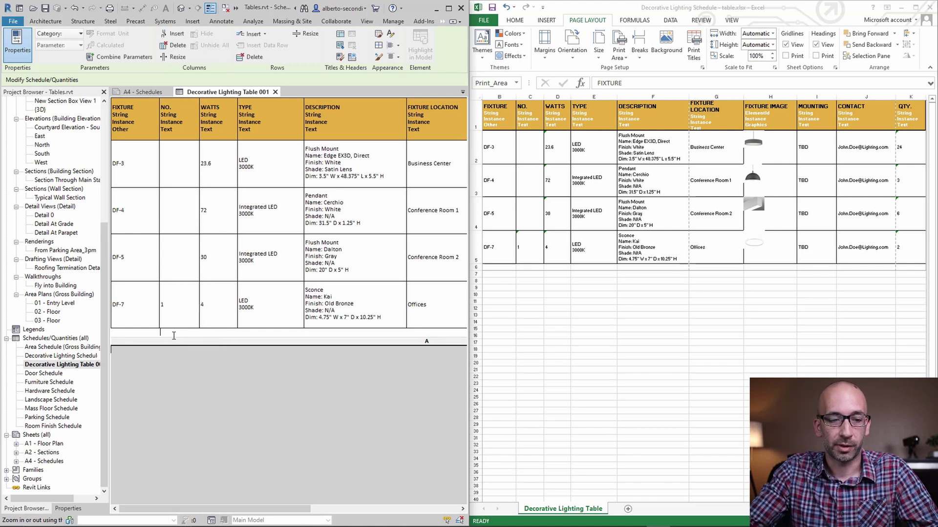
drag(300, 511, 420, 511)
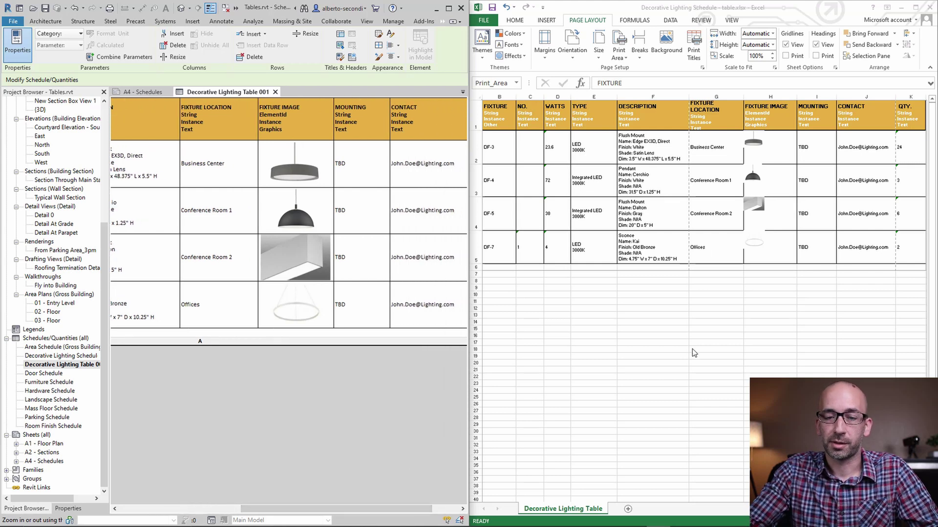
click(293, 242)
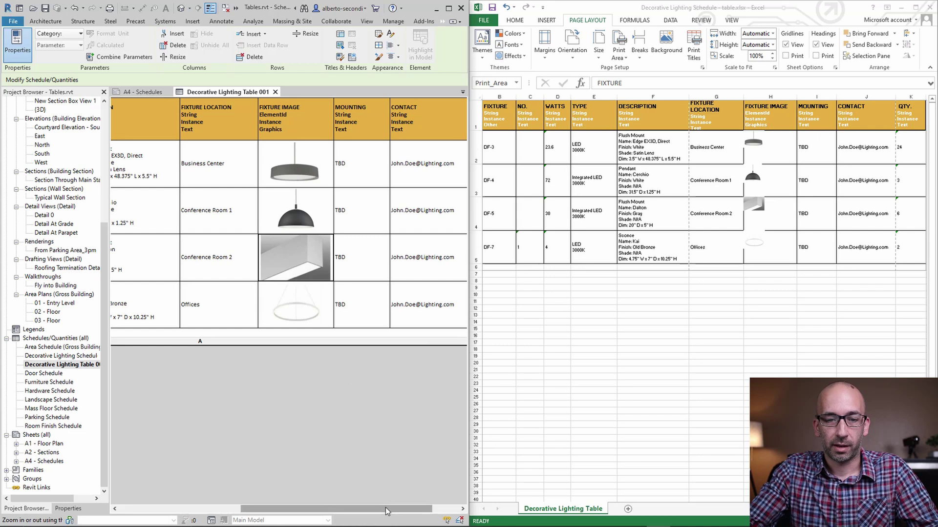
drag(342, 511, 368, 512)
click(754, 316)
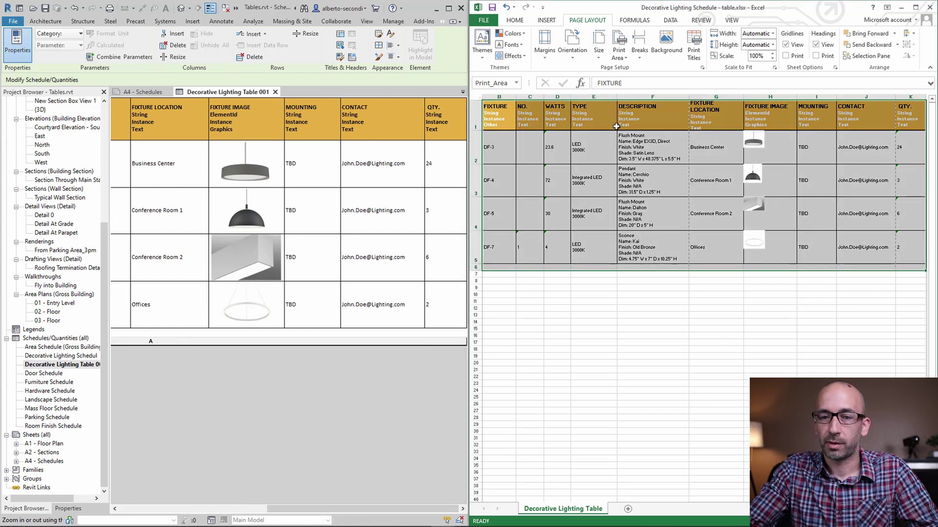
Select all four FIXTURE IMAGE pictures in H2–H5 together and bring up their context menu
click(638, 185)
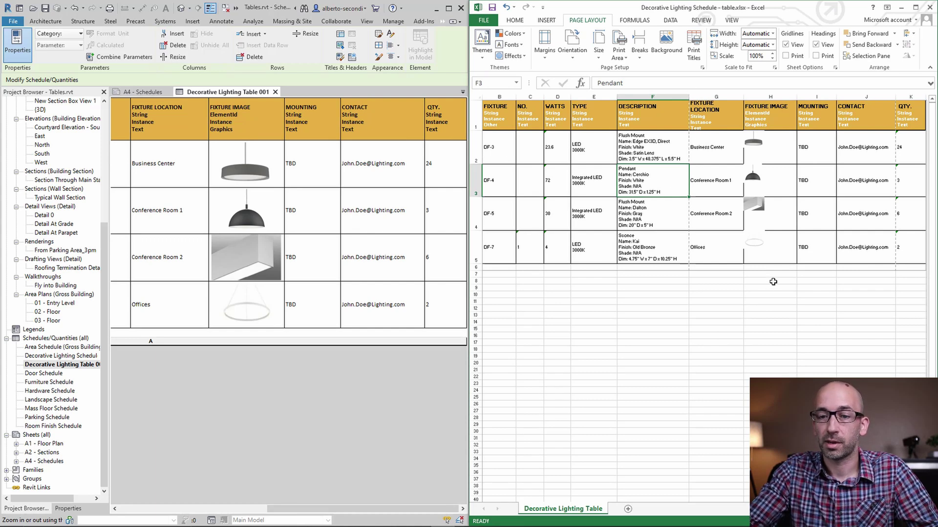
click(765, 309)
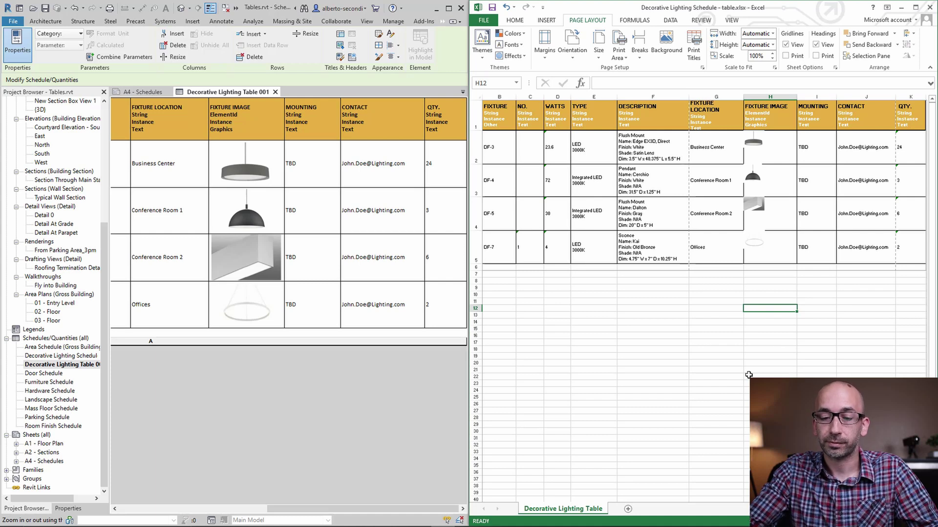
click(816, 377)
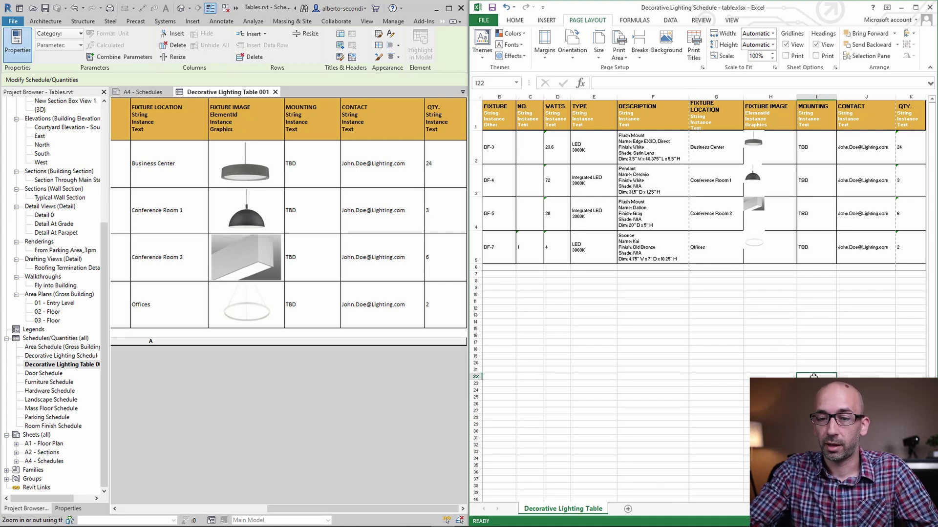
click(756, 244)
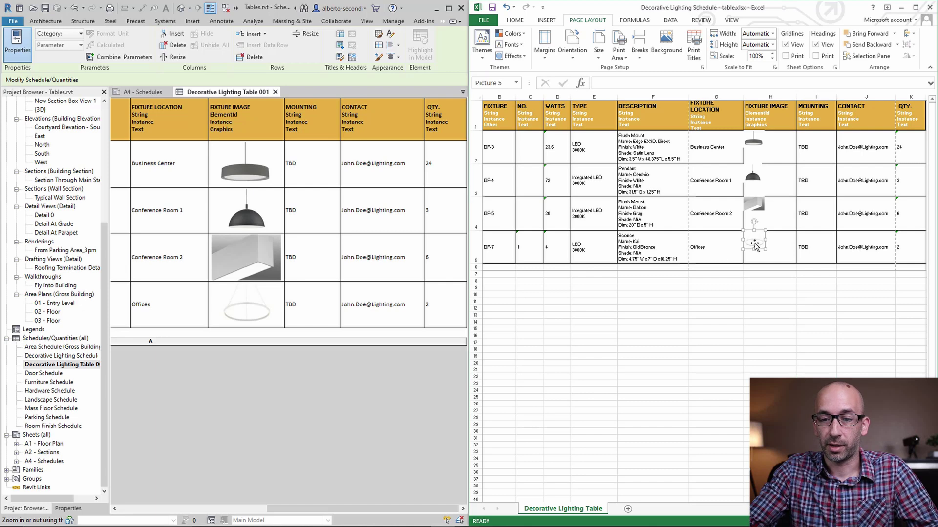
click(756, 205)
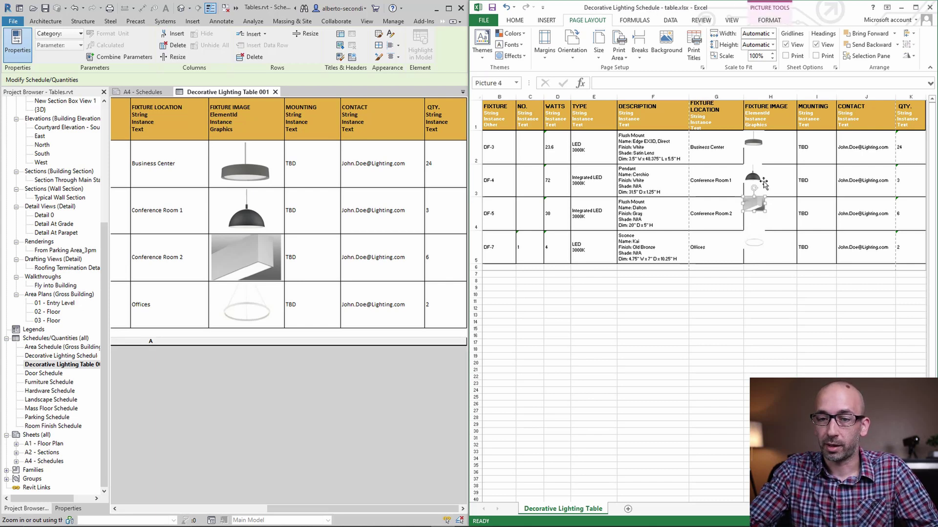
click(754, 141)
ctrl+click(753, 178)
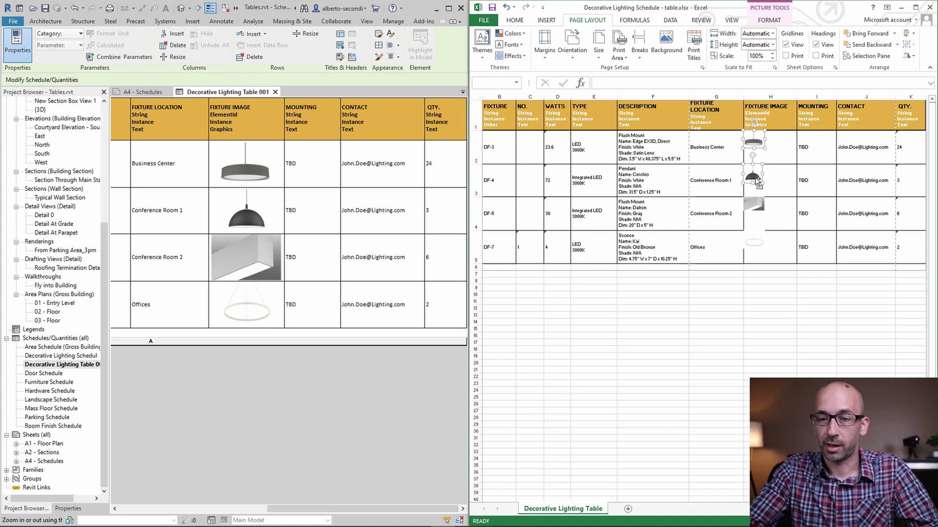
ctrl+click(758, 206)
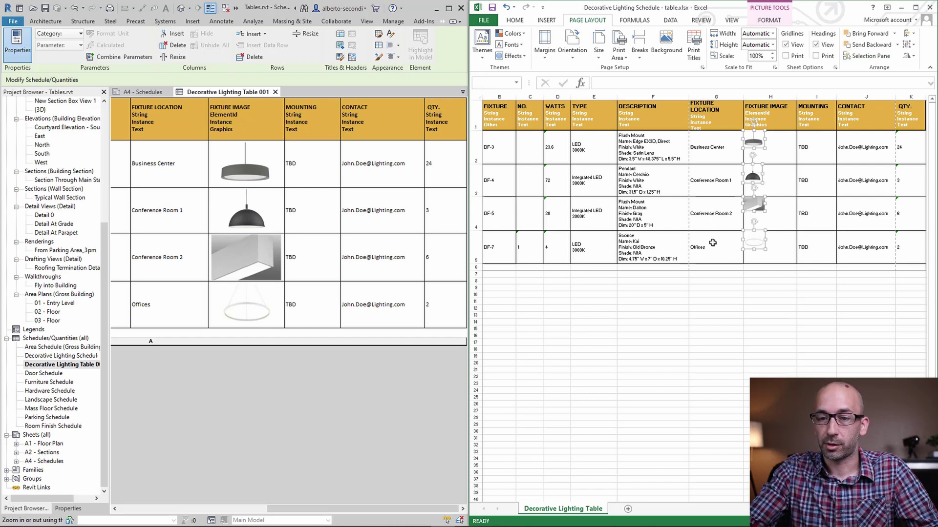
right_click(756, 236)
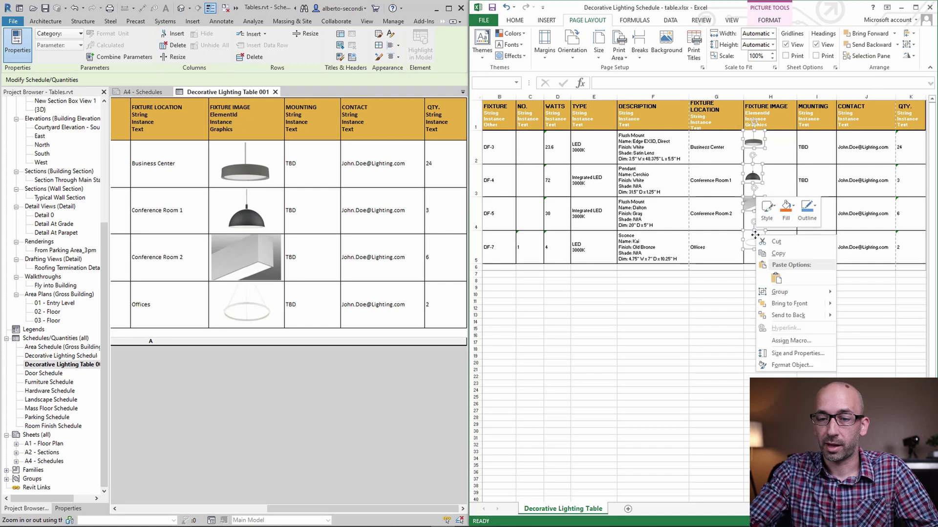
click(788, 355)
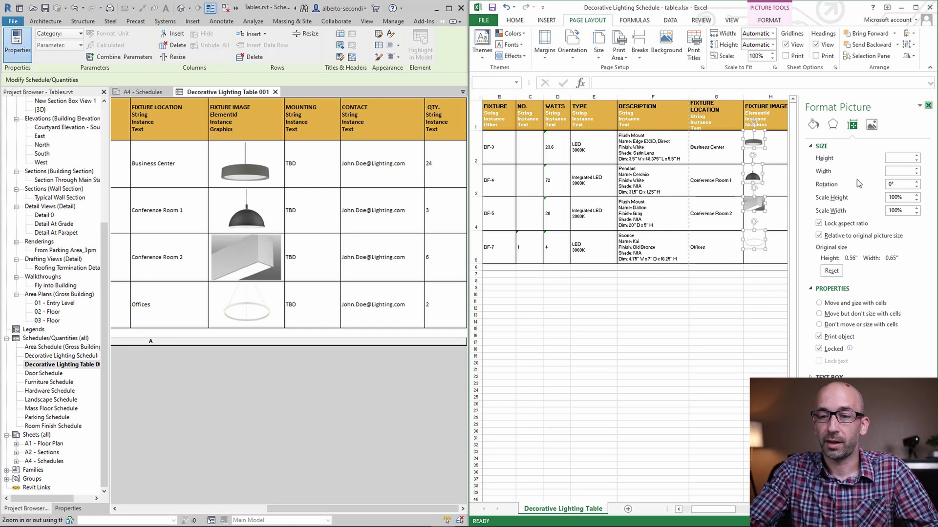
click(928, 105)
click(767, 315)
click(754, 242)
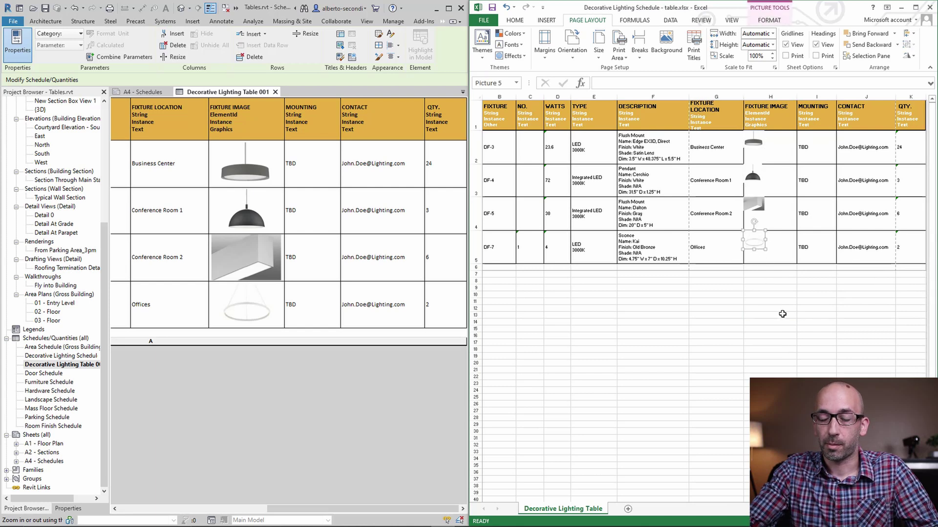
Nudge the Offices sconce picture within cell H5, then return to the Revit schedule
mouse_move(754, 245)
mouse_down()
mouse_move(778, 254)
mouse_move(754, 241)
mouse_up()
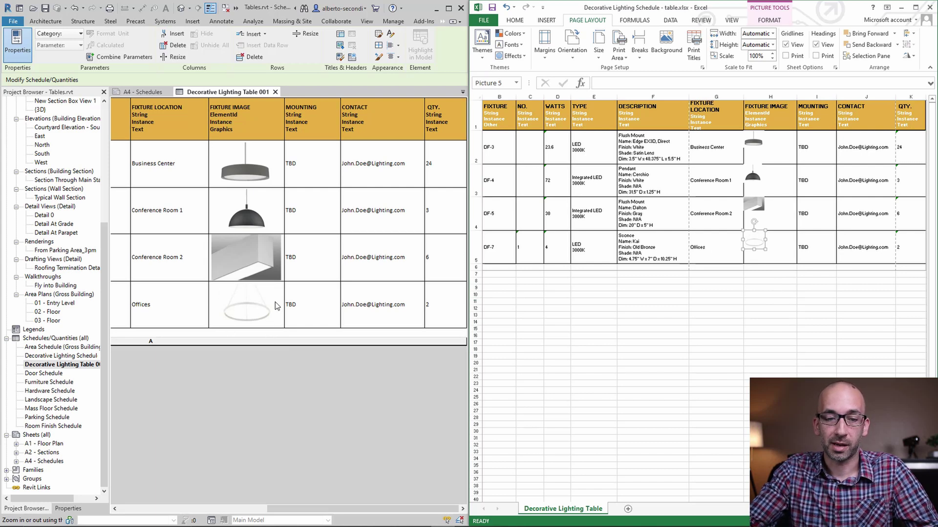
click(312, 389)
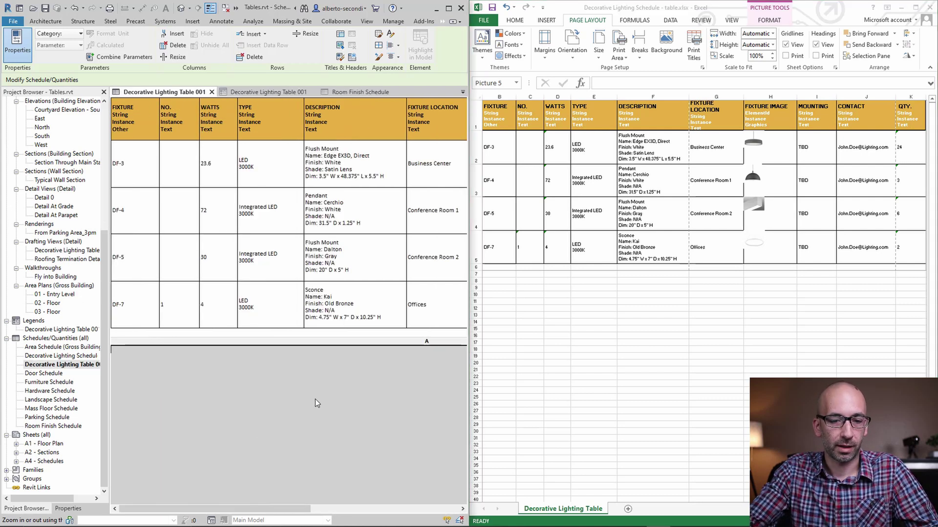
Select the DF-3 Description cell and maximize Revit to show the full schedule
click(357, 166)
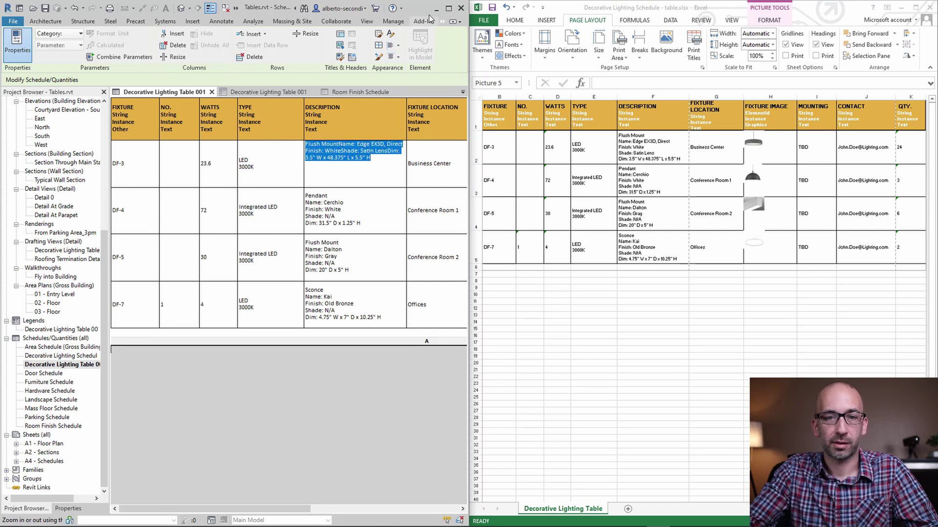
click(449, 9)
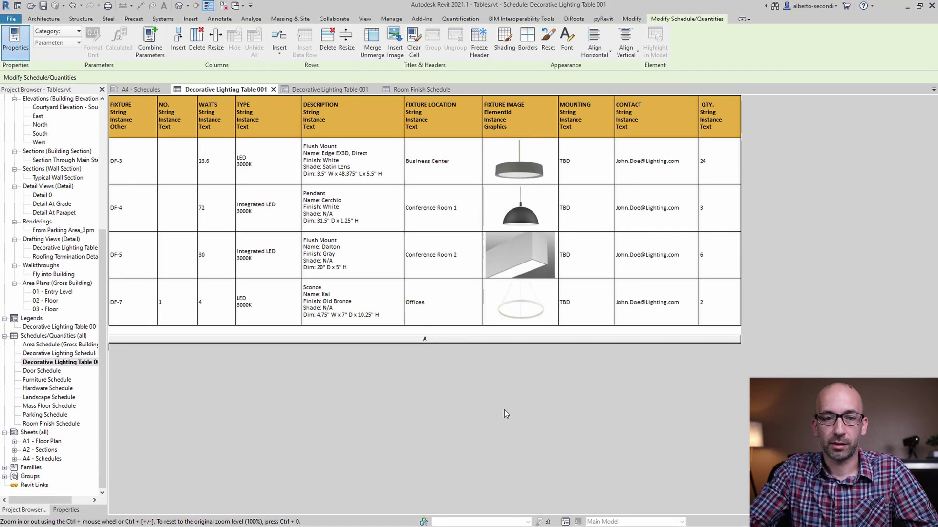